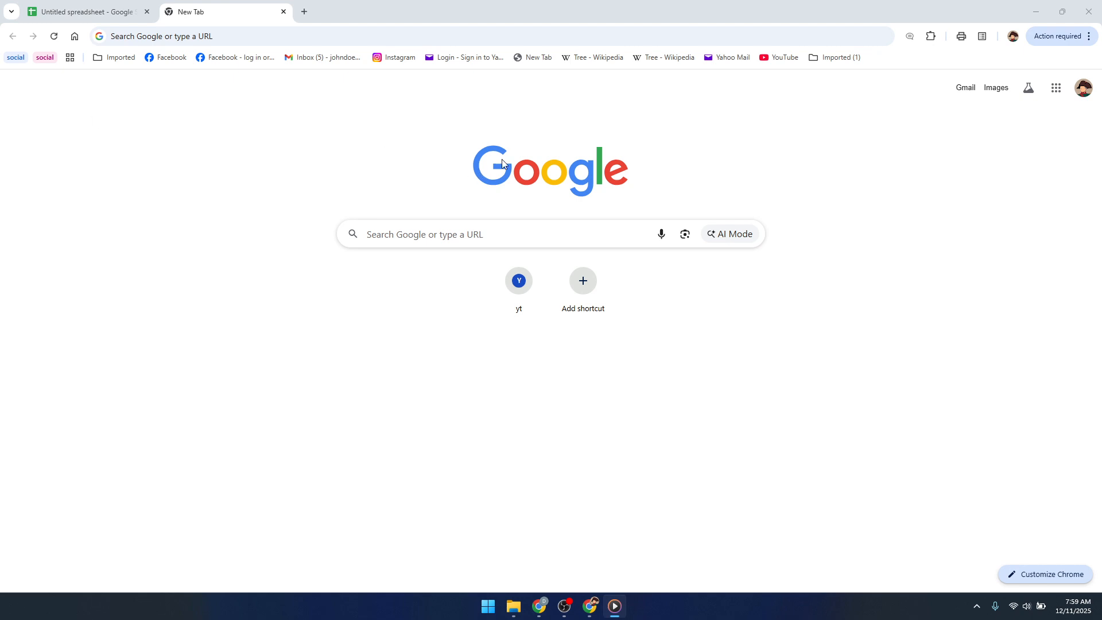
Open Google Sheets from the Google apps and show its full template gallery.
click(1055, 94)
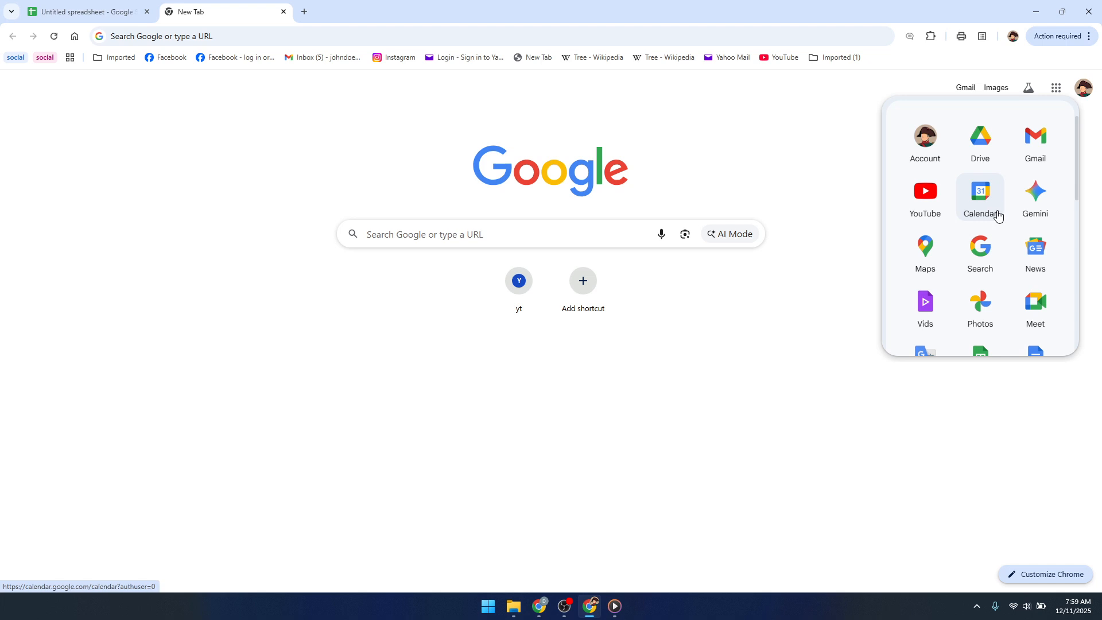
scroll(988, 297, down, 1)
click(987, 300)
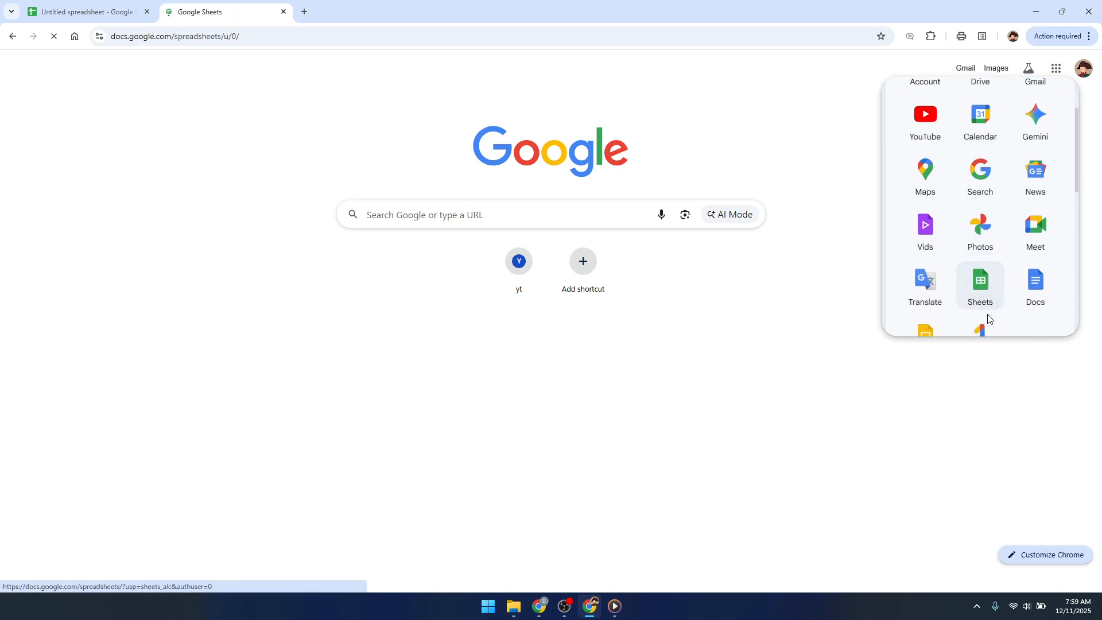
click(763, 106)
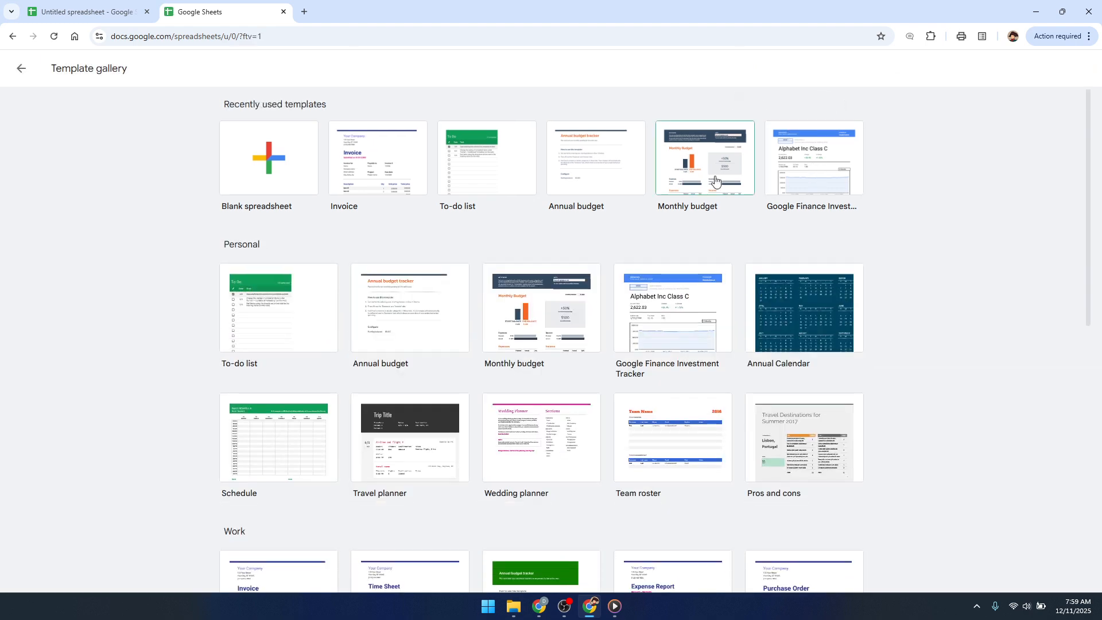
Look through the personal and work templates and create a new spreadsheet from the Invoice template.
scroll(715, 184, down, 2)
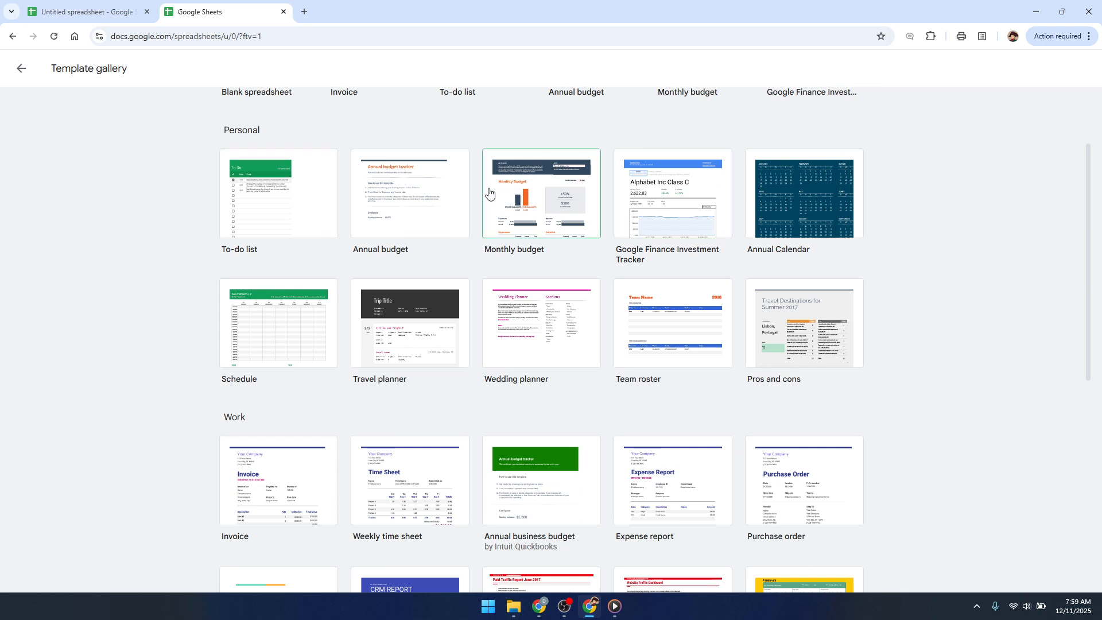
scroll(520, 221, down, 1)
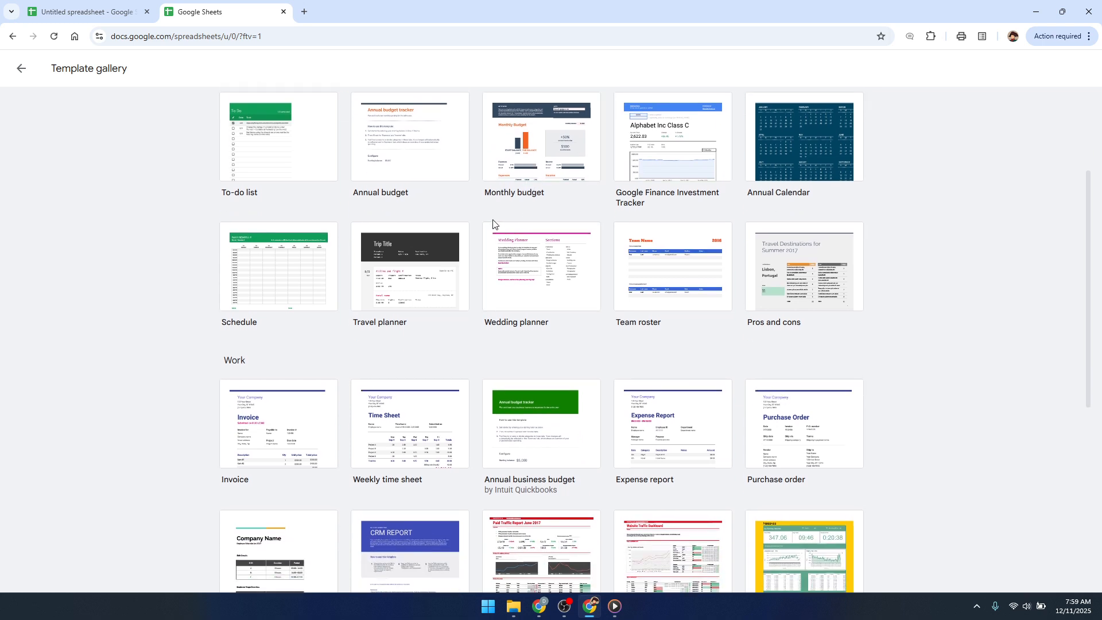
scroll(493, 223, up, 3)
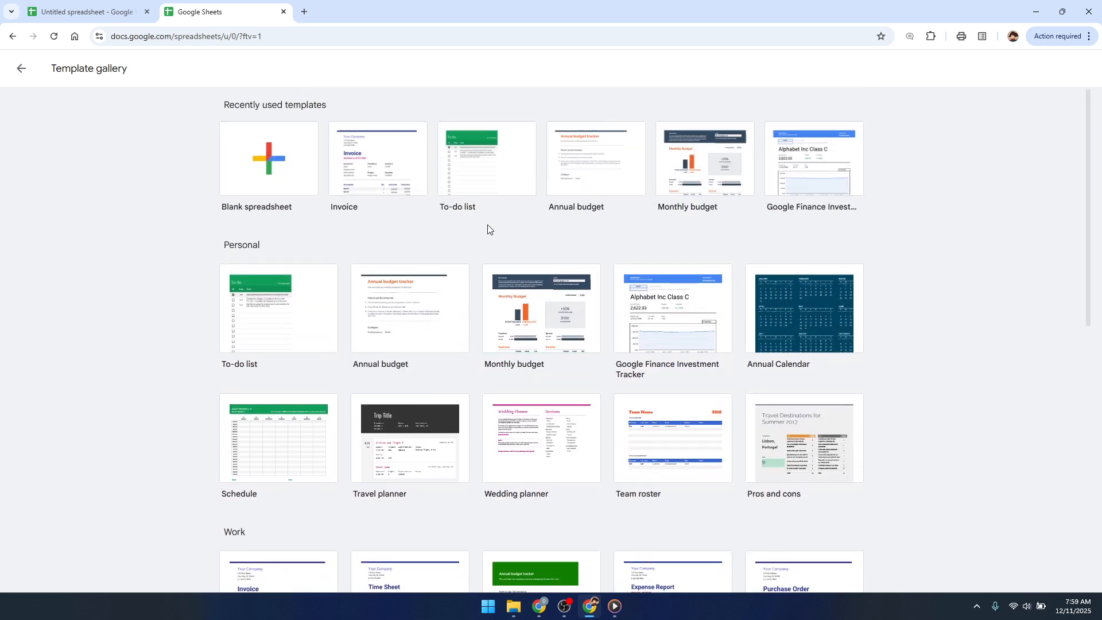
click(383, 175)
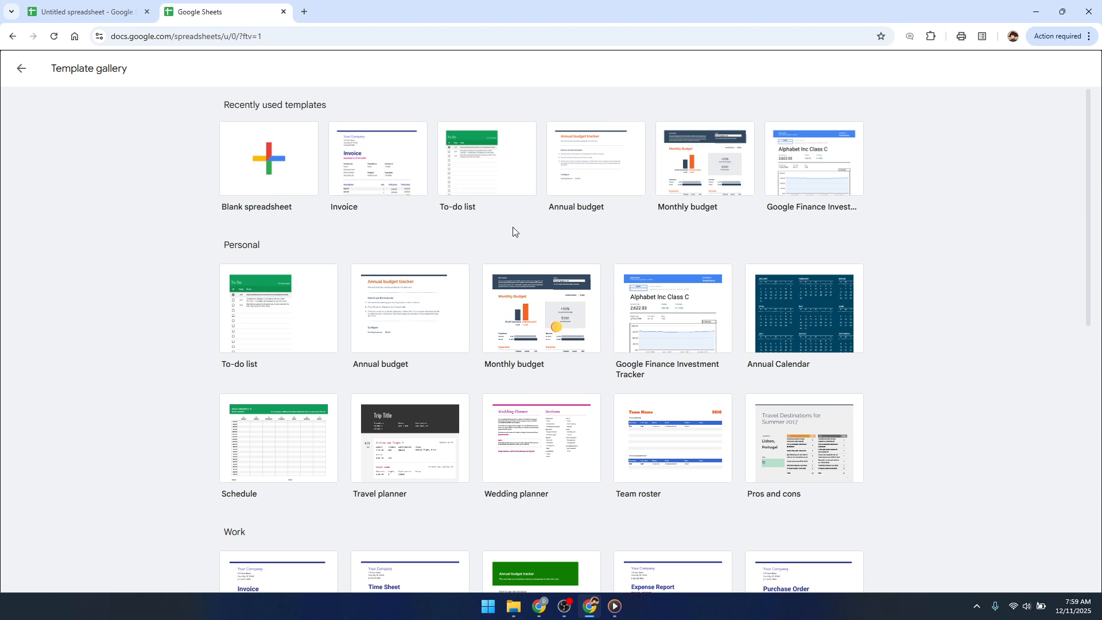
click(574, 319)
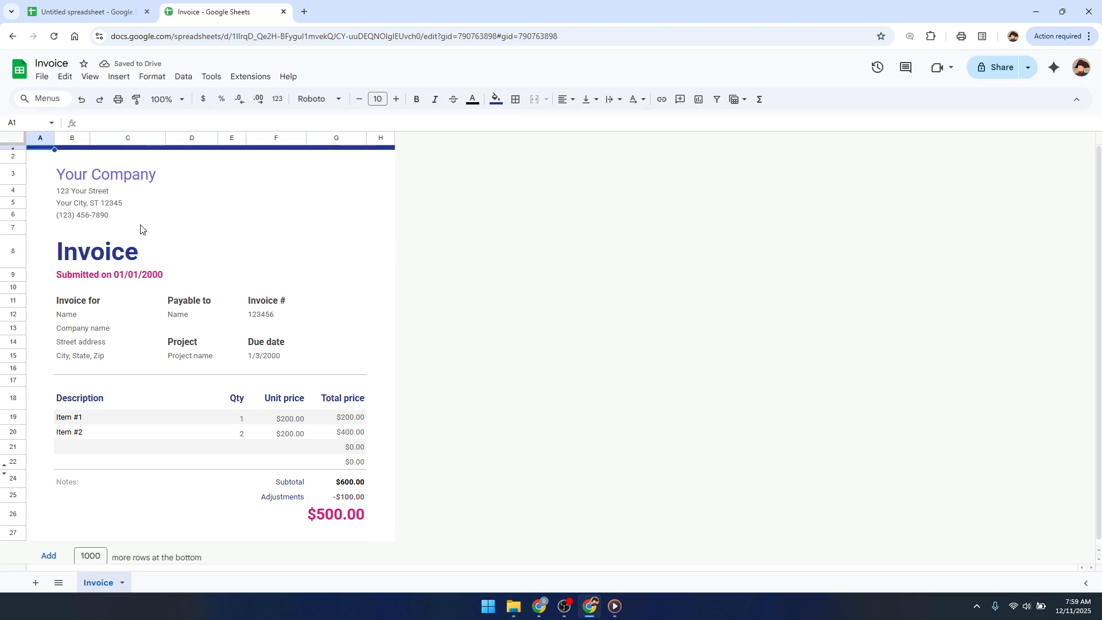
Replace the company name heading at the top of the invoice with "Company".
click(117, 179)
double_click(116, 177)
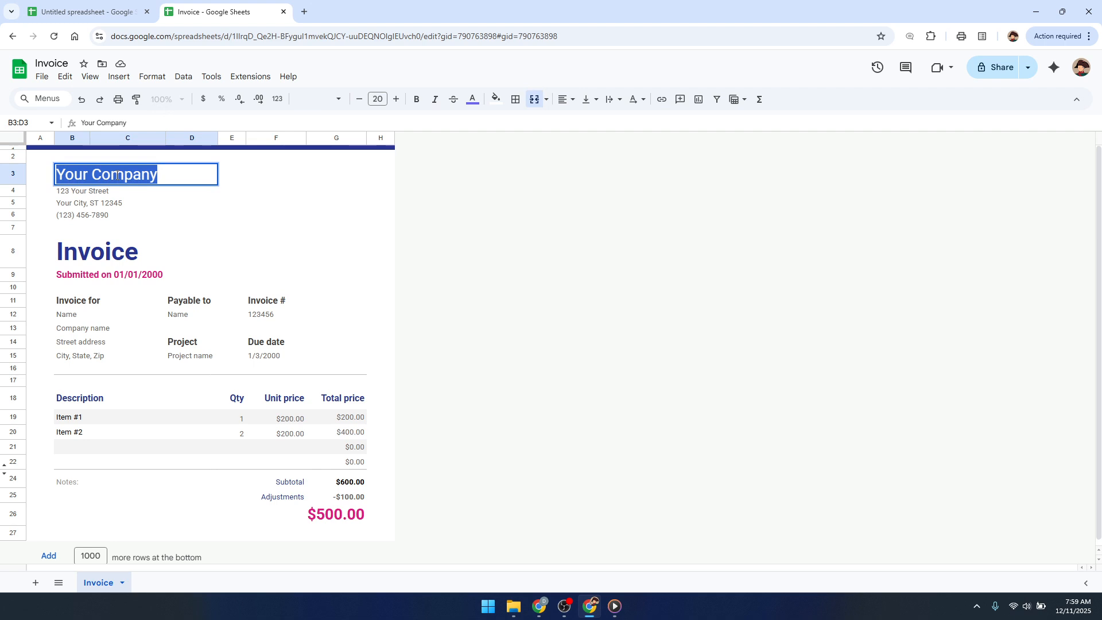
text(C)
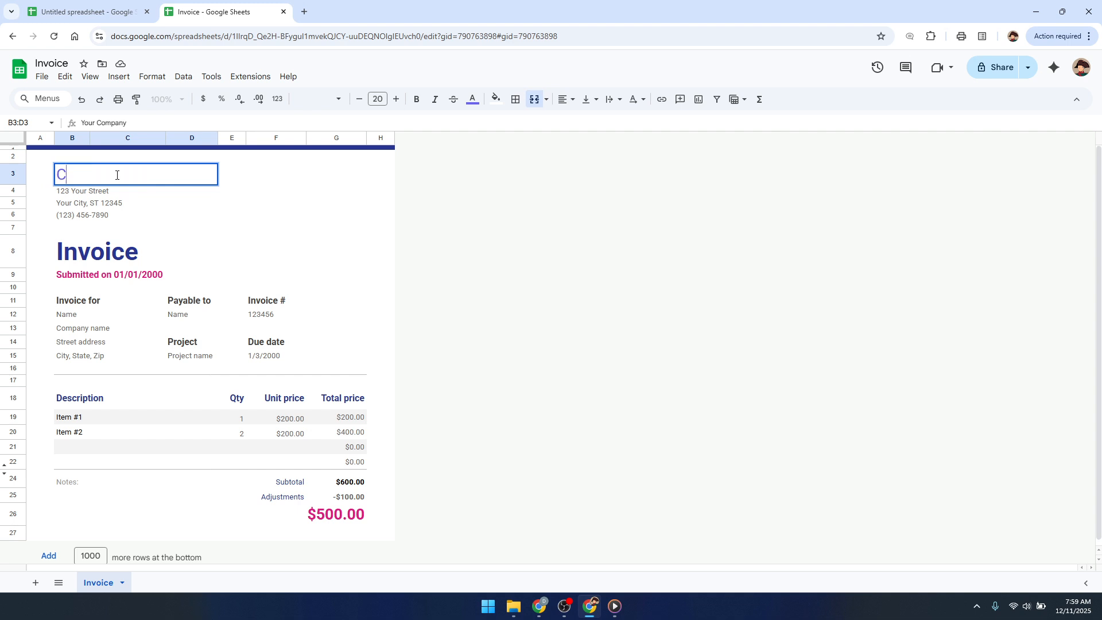
text(ompany)
click(251, 243)
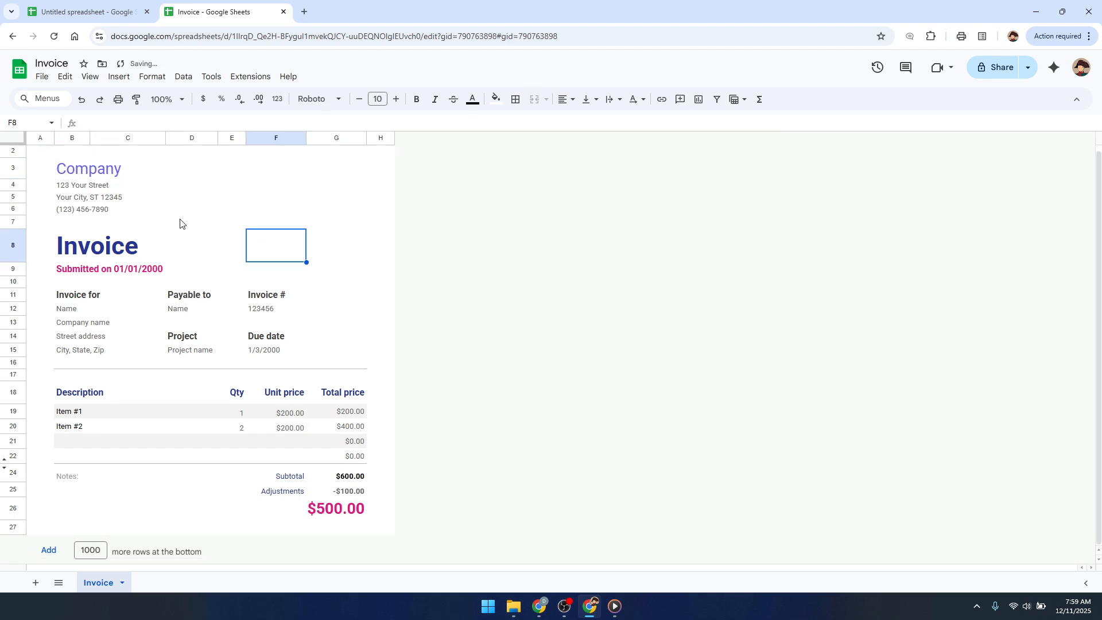
Examine the invoice's title, recipient, payee and street address fields, its item rows, and the line total and grand total formulas.
click(103, 257)
click(335, 277)
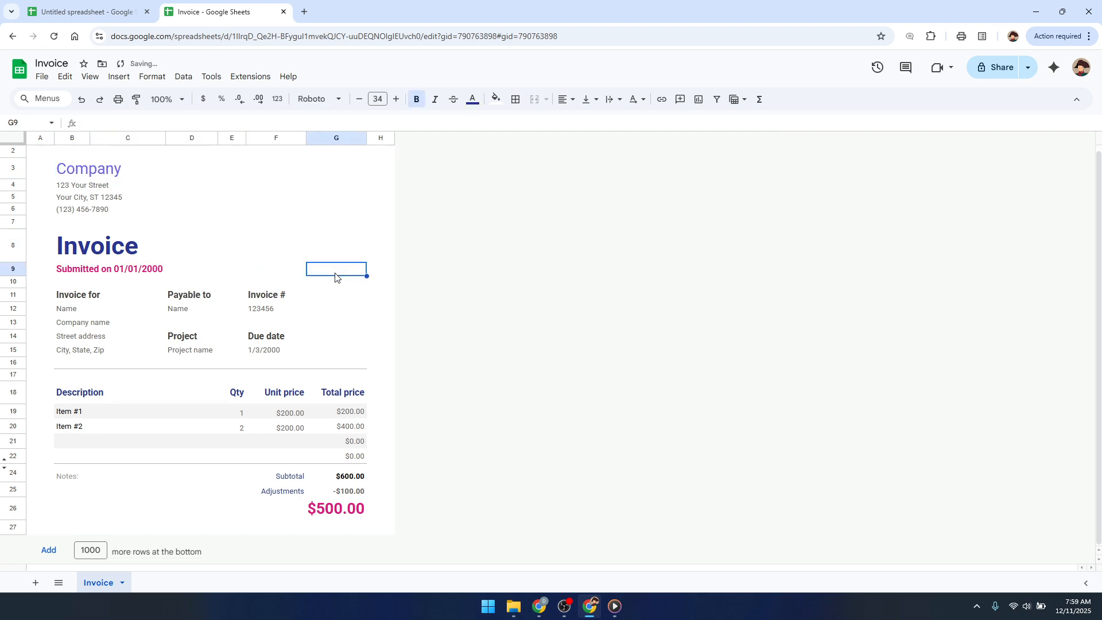
click(194, 311)
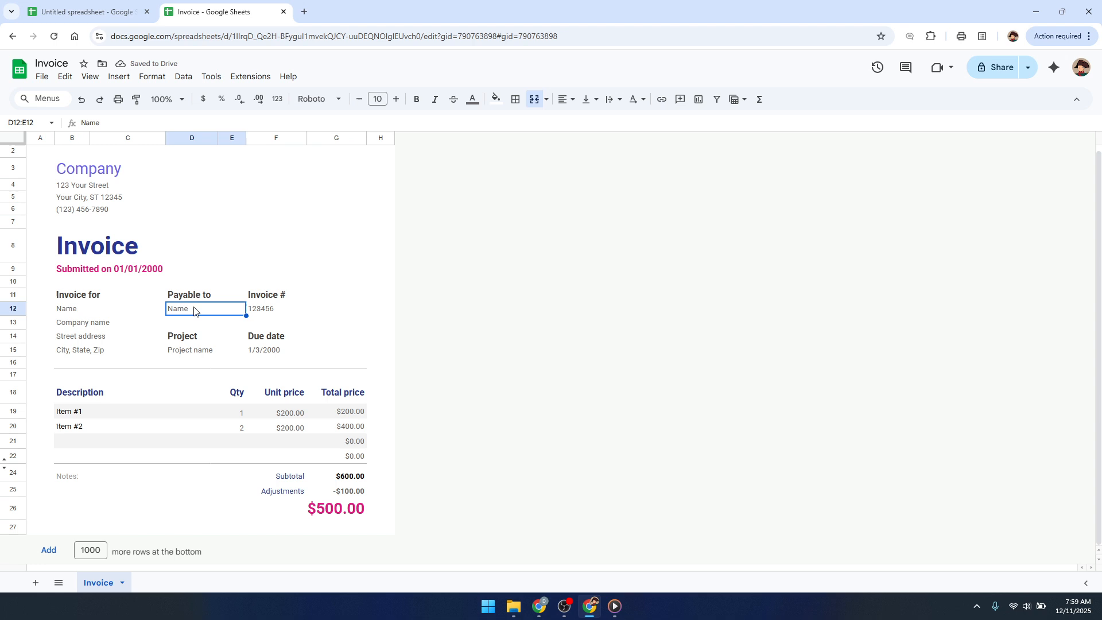
click(146, 412)
click(290, 416)
click(294, 429)
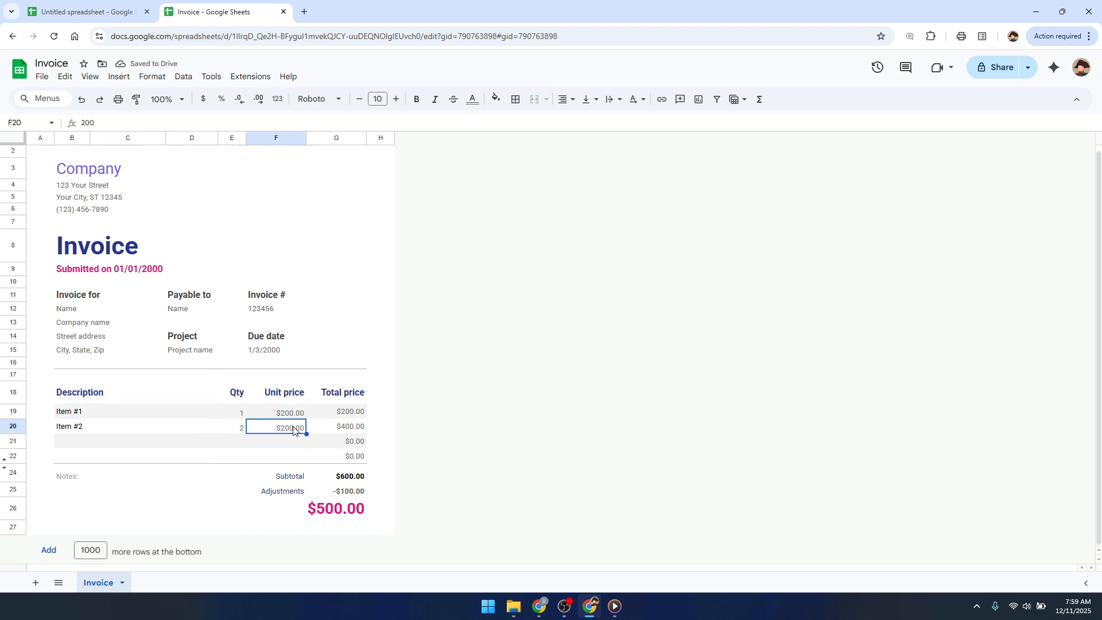
click(216, 431)
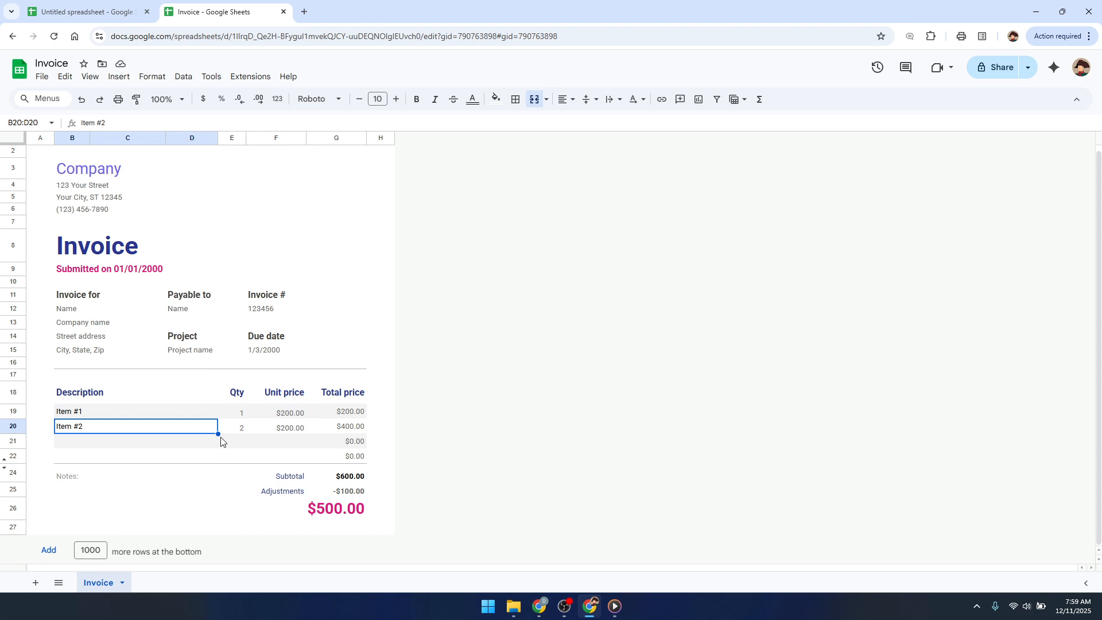
click(333, 459)
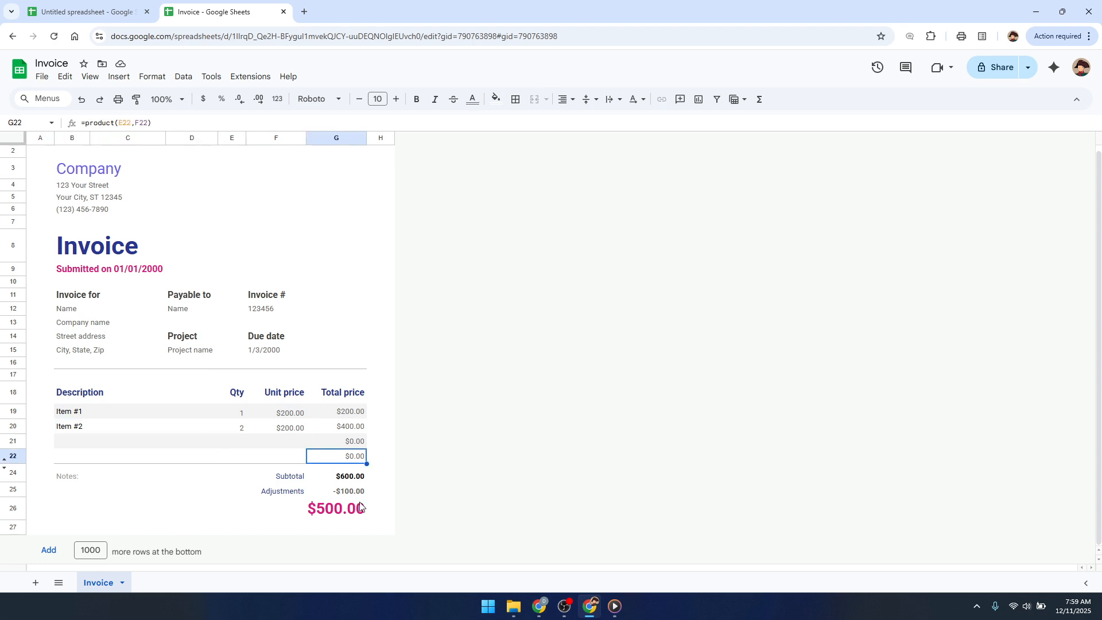
click(361, 507)
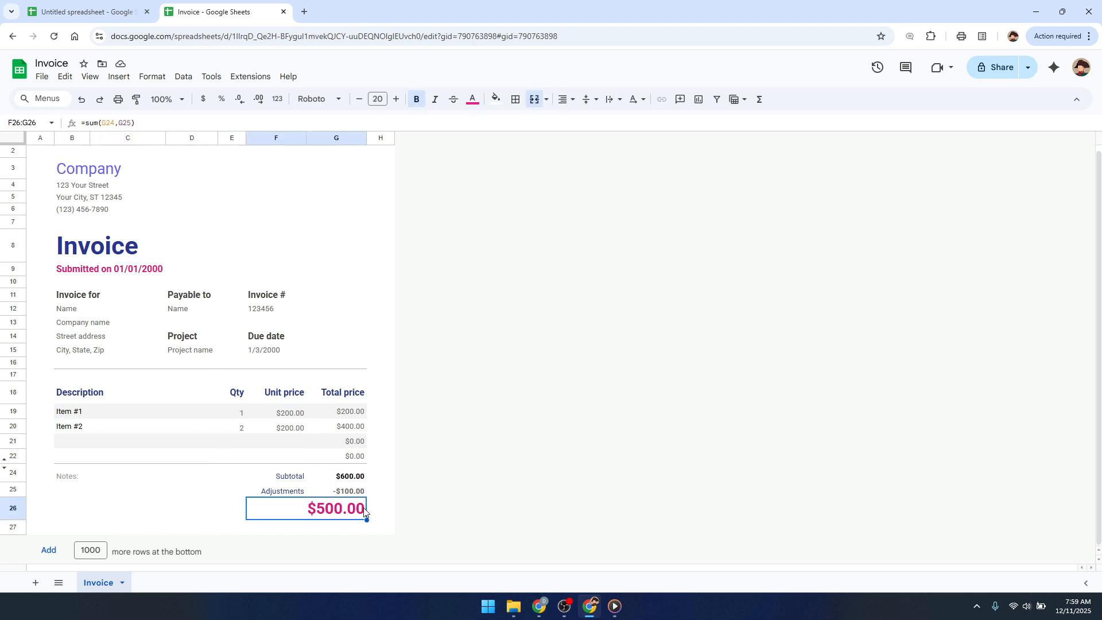
click(427, 429)
click(225, 394)
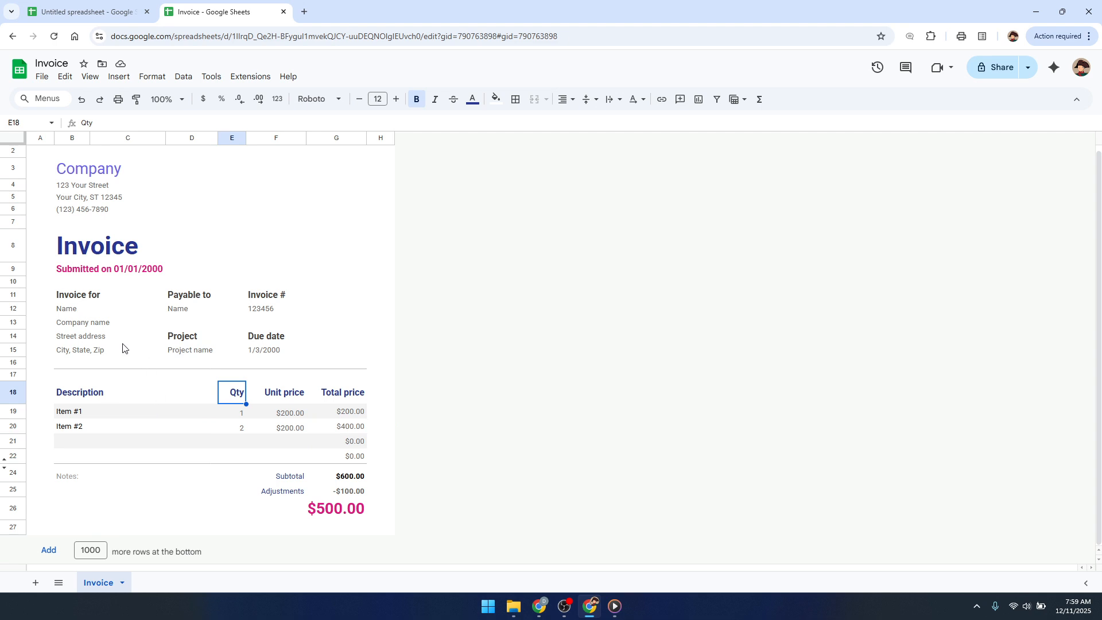
click(147, 324)
click(225, 312)
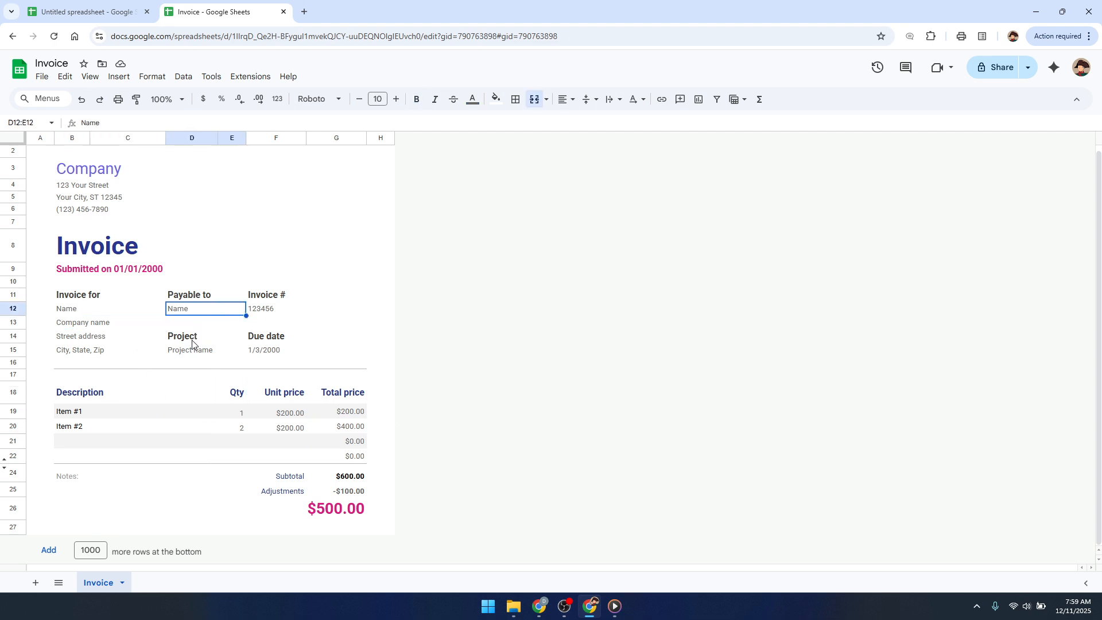
click(89, 354)
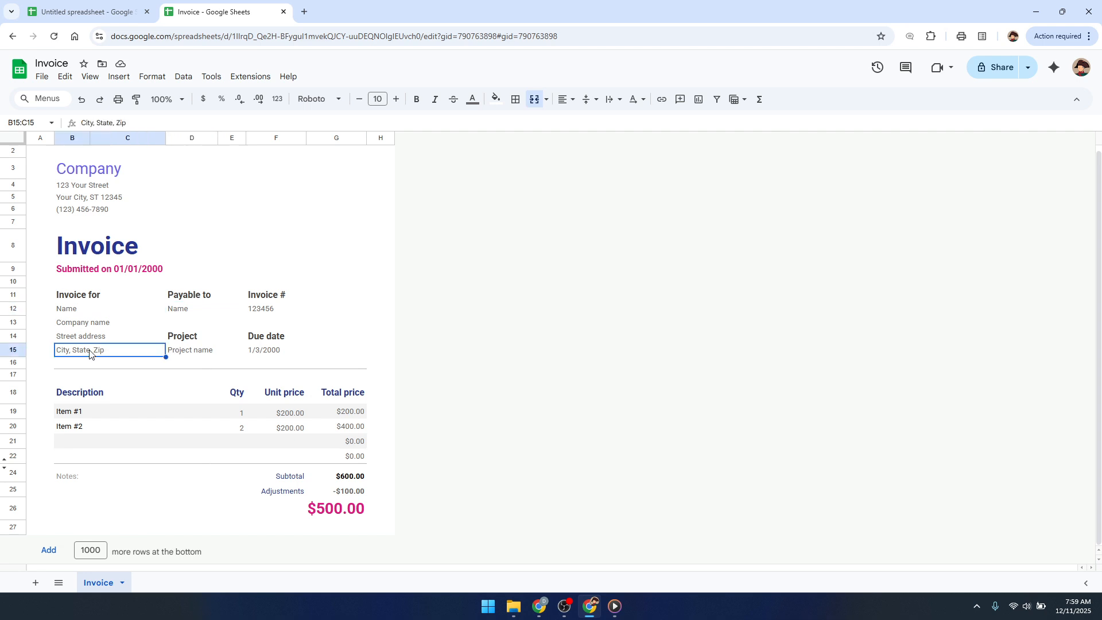
click(92, 189)
double_click(92, 188)
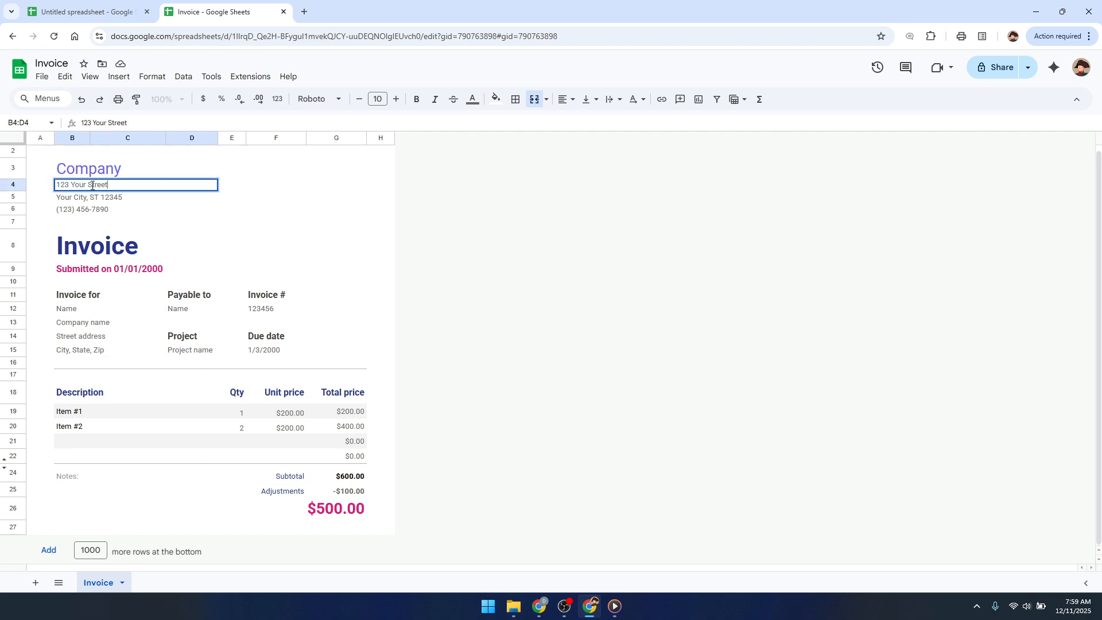
Set the invoice's due date to today's date, 12/11/2025, using the date picker.
double_click(265, 351)
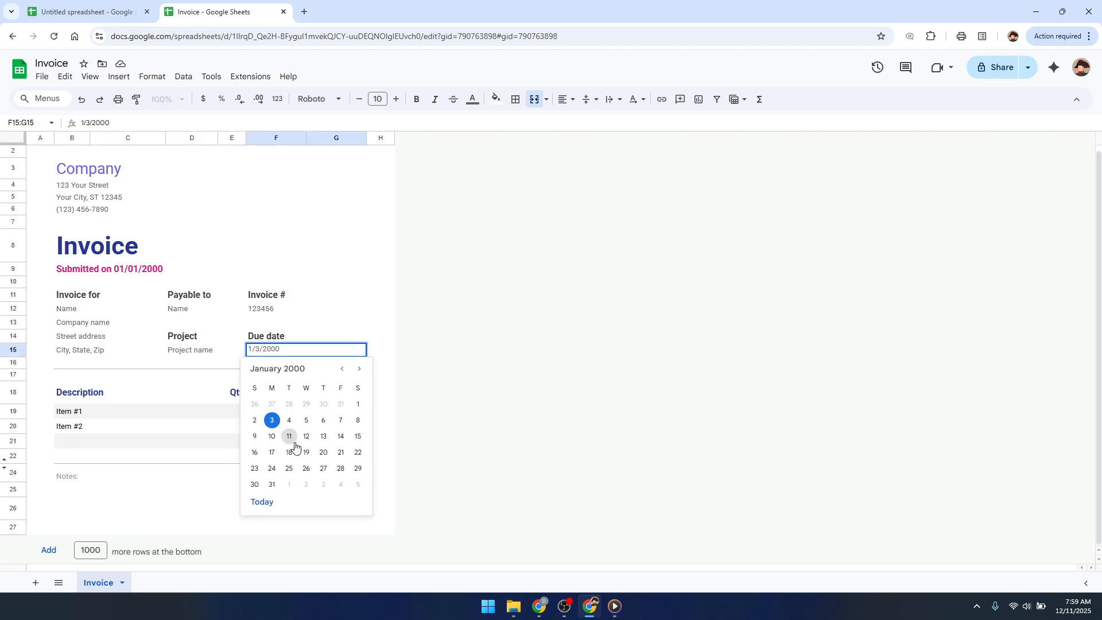
click(259, 502)
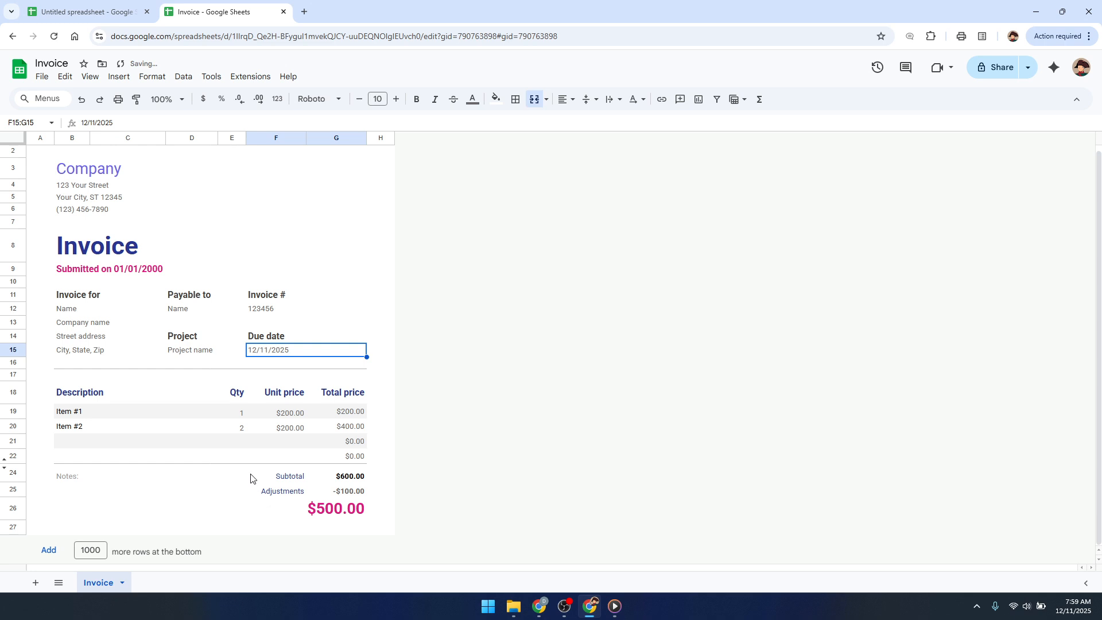
click(208, 402)
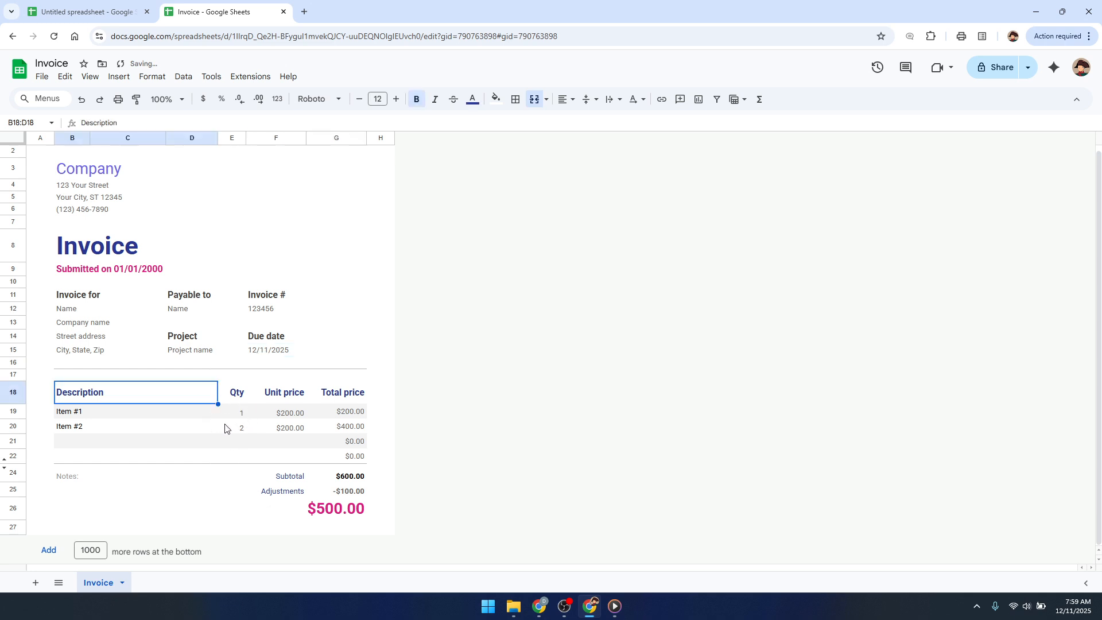
Replace the first item's description with "goods".
click(66, 414)
triple_click(74, 413)
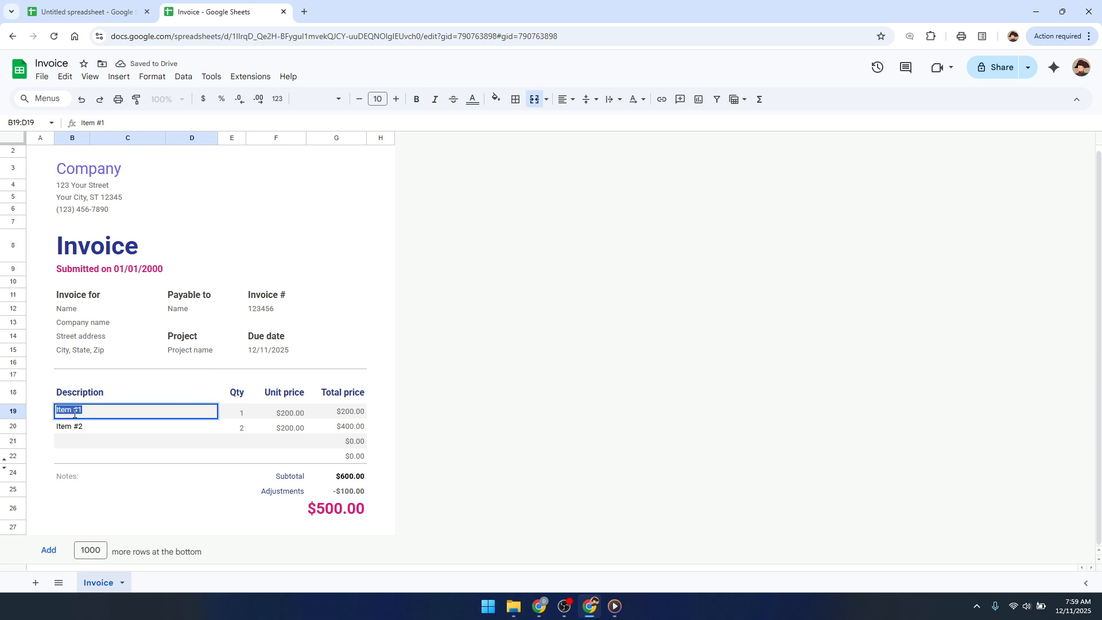
text(goods)
click(137, 430)
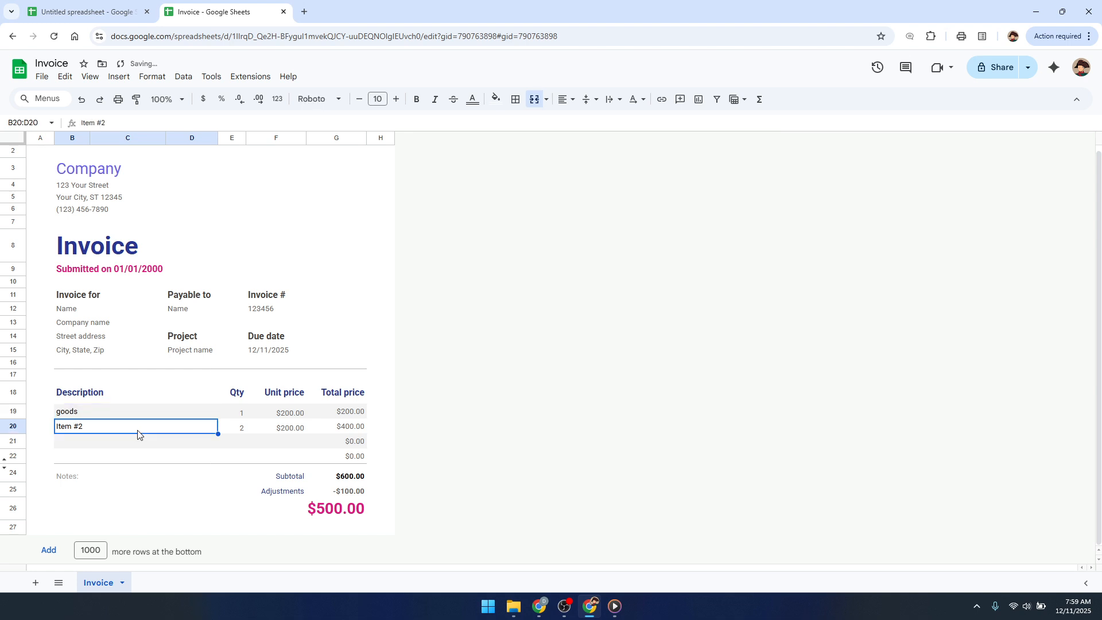
Replace the second item's description with "boxes".
double_click(140, 435)
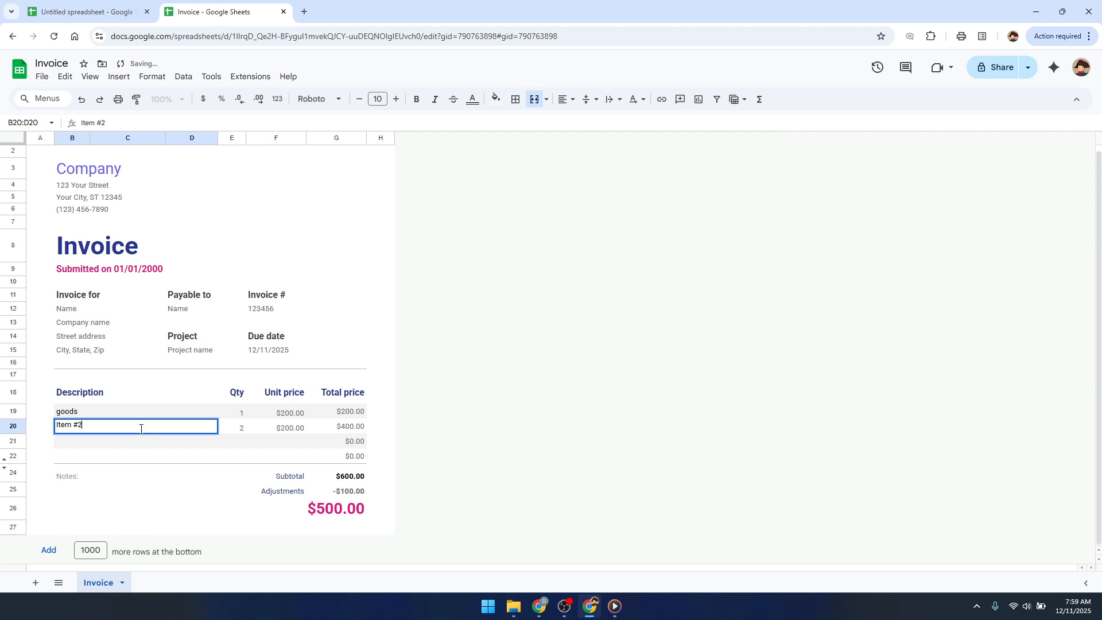
triple_click(78, 425)
text(boxes)
key(Return)
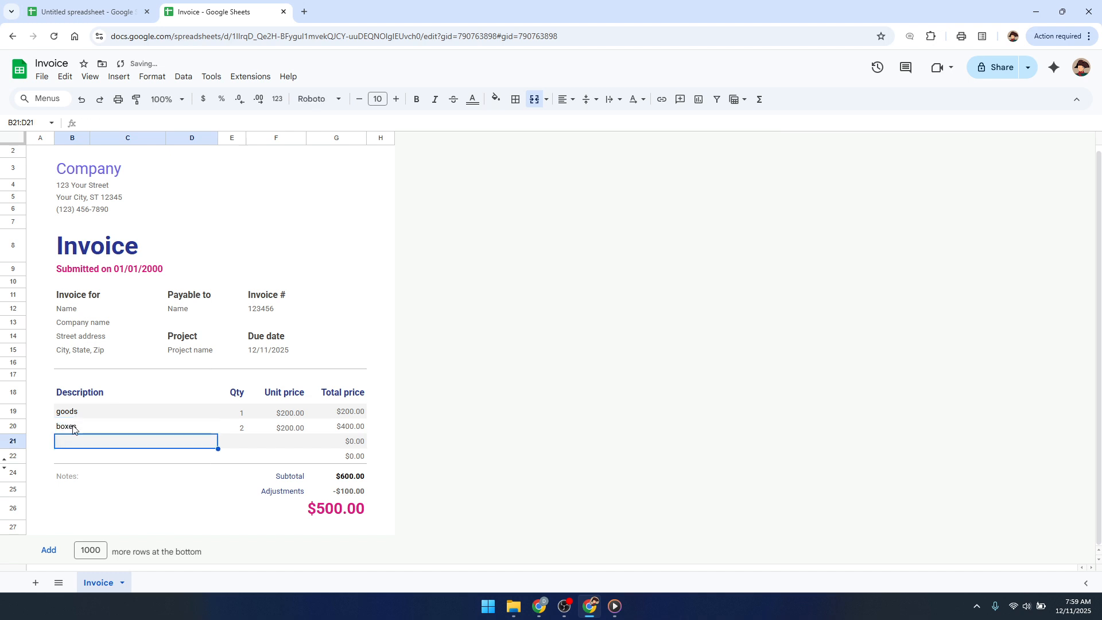
Set the unit price of the goods line to 250.
click(285, 416)
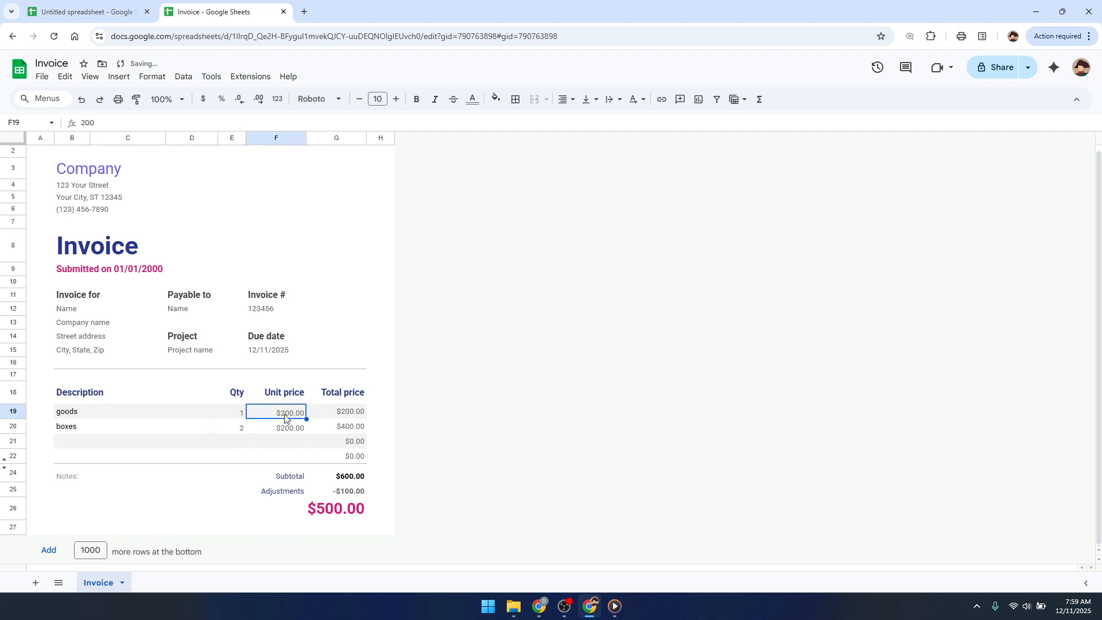
double_click(284, 416)
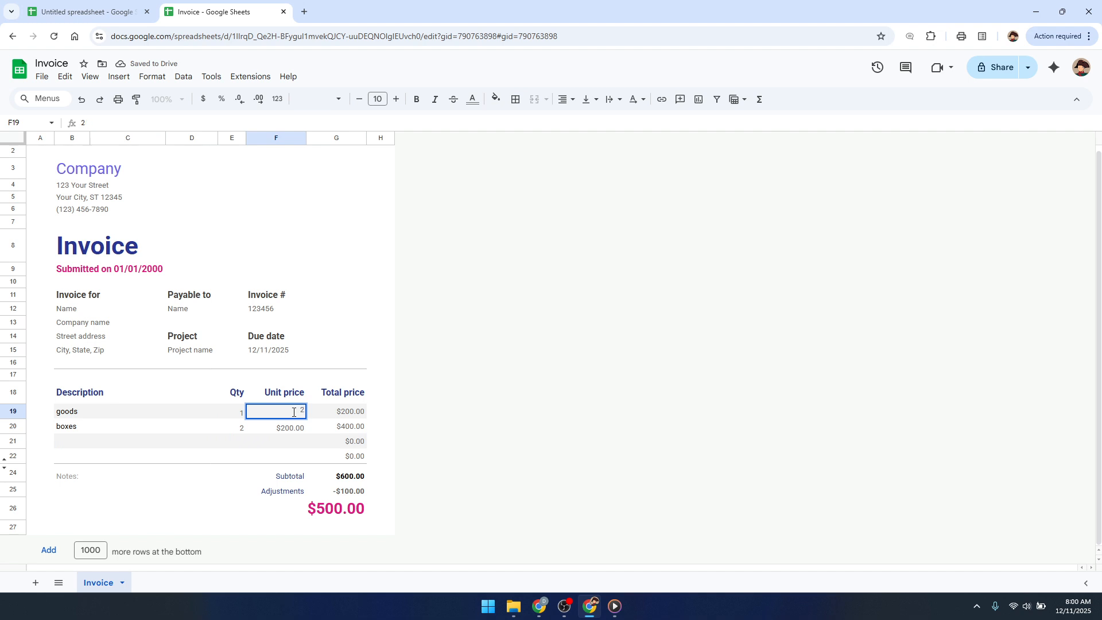
text(50)
key(Return)
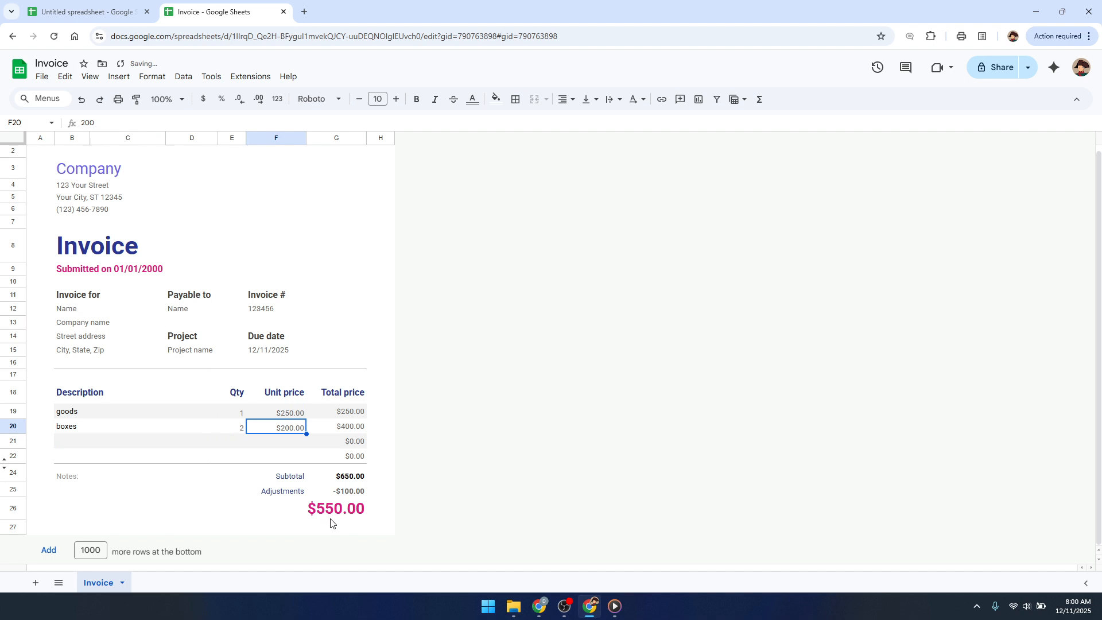
Set the quantity of the boxes line to 3.
click(251, 459)
click(241, 430)
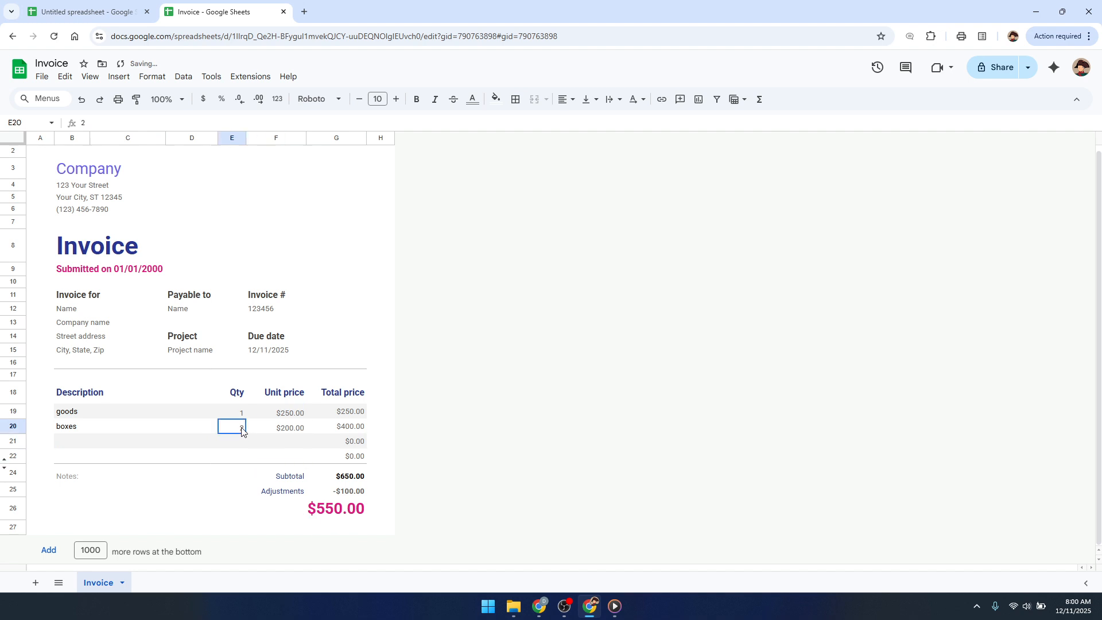
text(3)
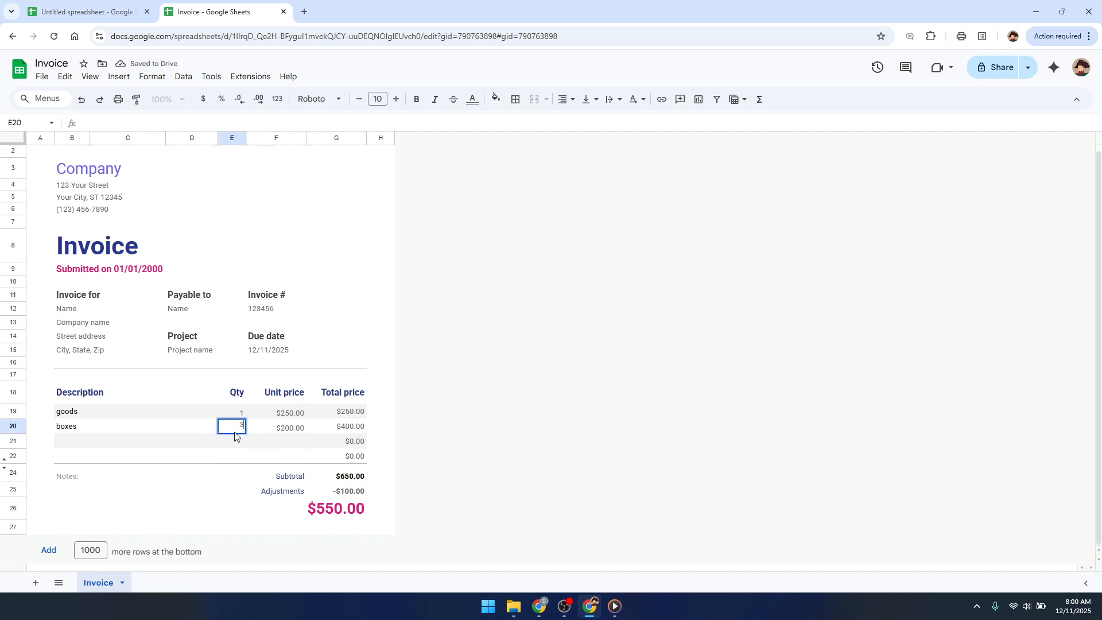
click(216, 455)
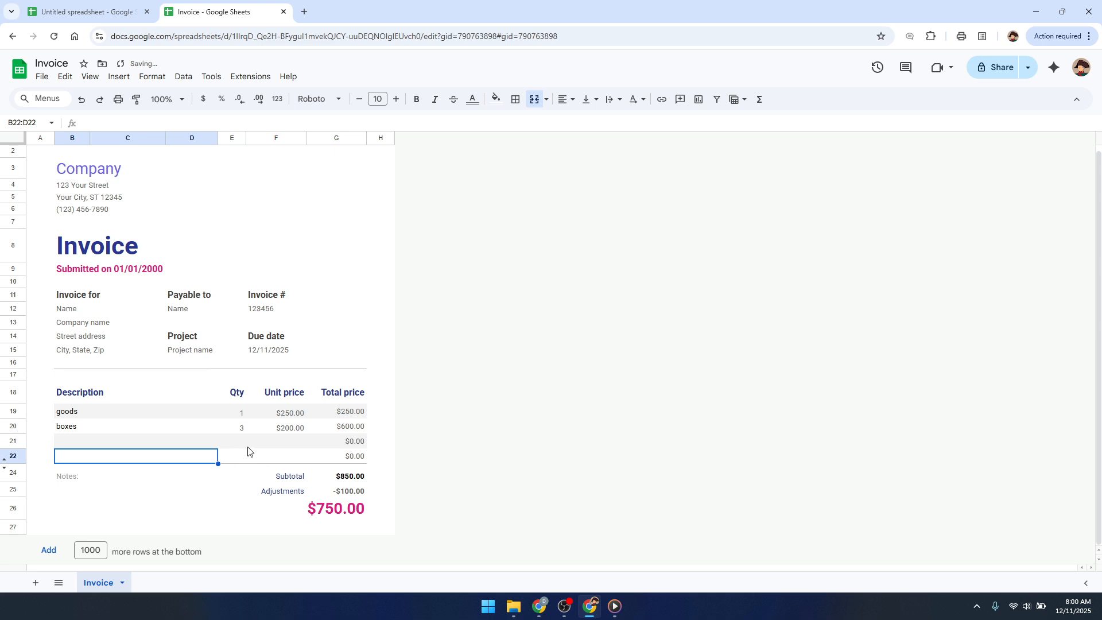
Set the quantity of the goods line to 4.
click(243, 415)
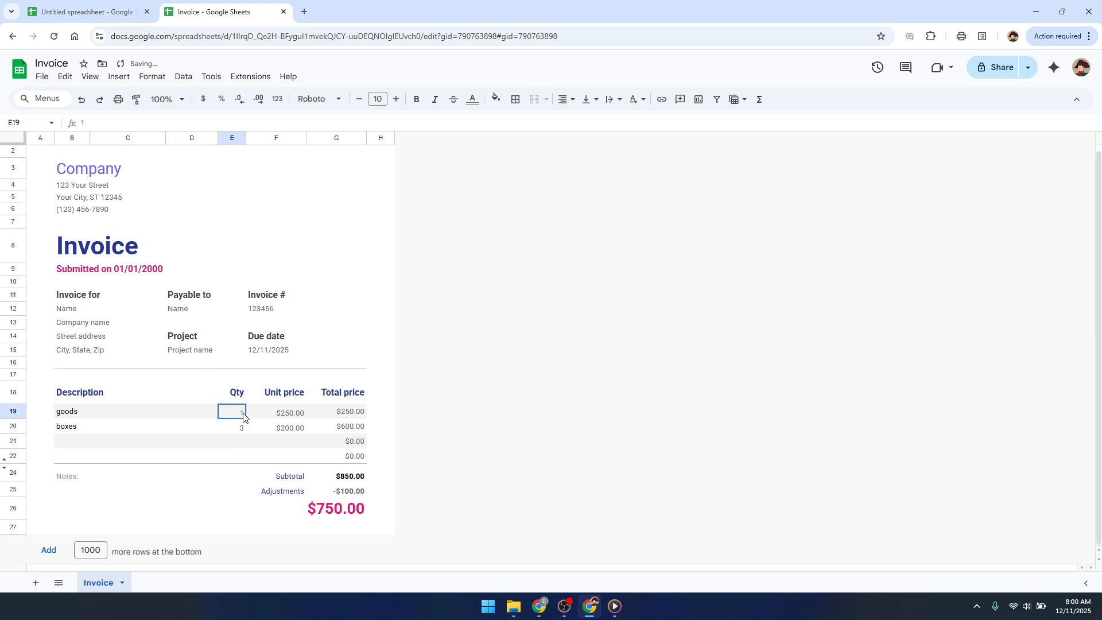
text(4)
click(234, 455)
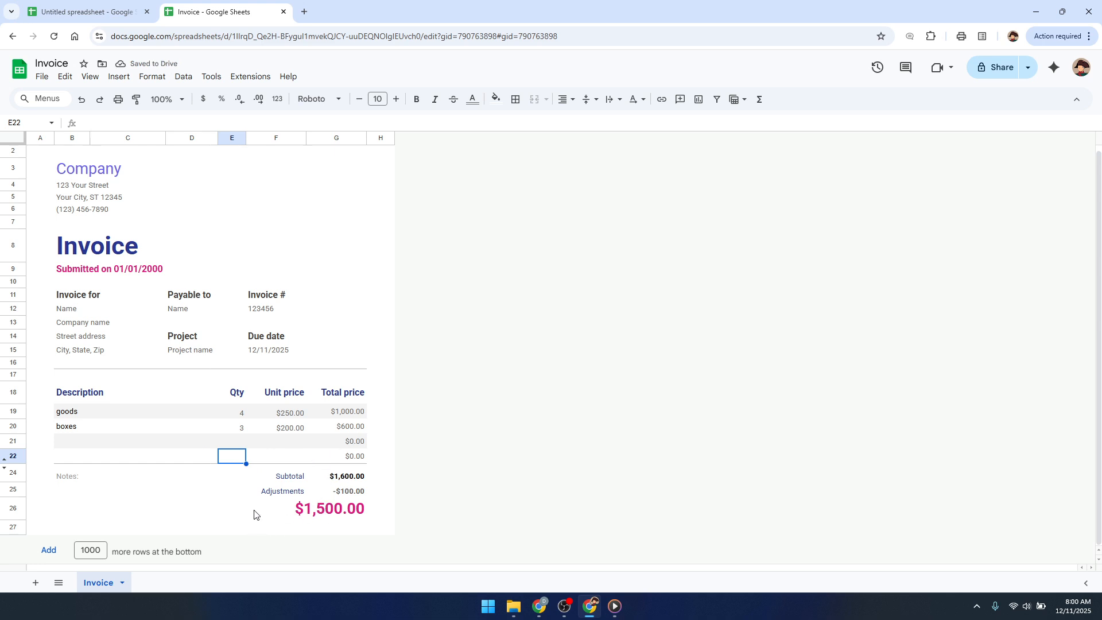
scroll(232, 421, up, 1)
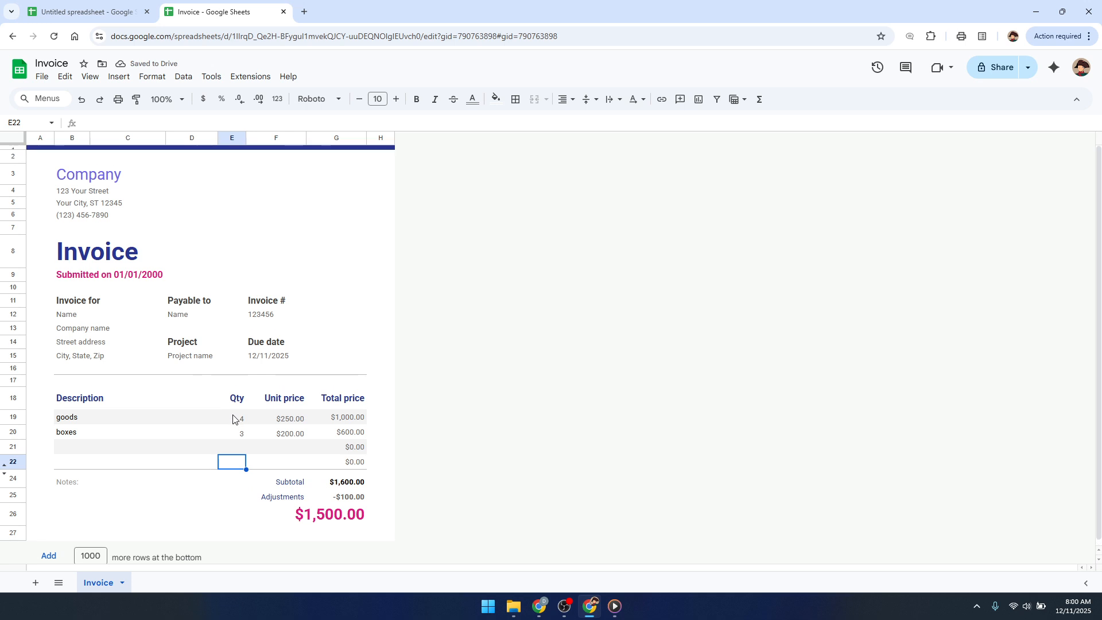
scroll(212, 413, down, 1)
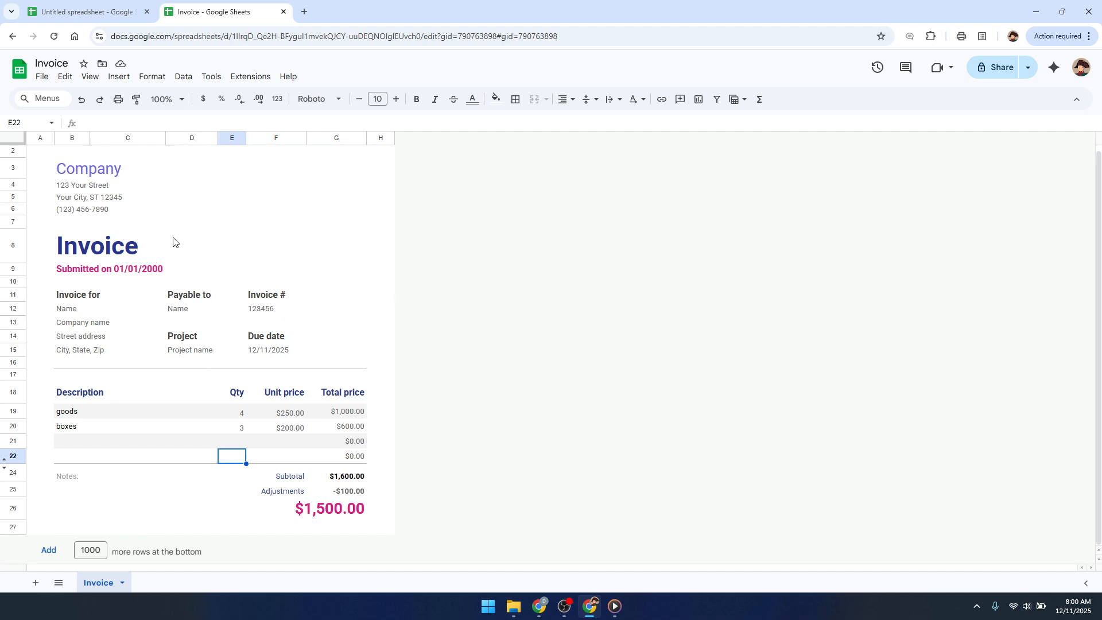
Examine the file formats offered for downloading the invoice, including PDF, and leave without downloading.
click(41, 76)
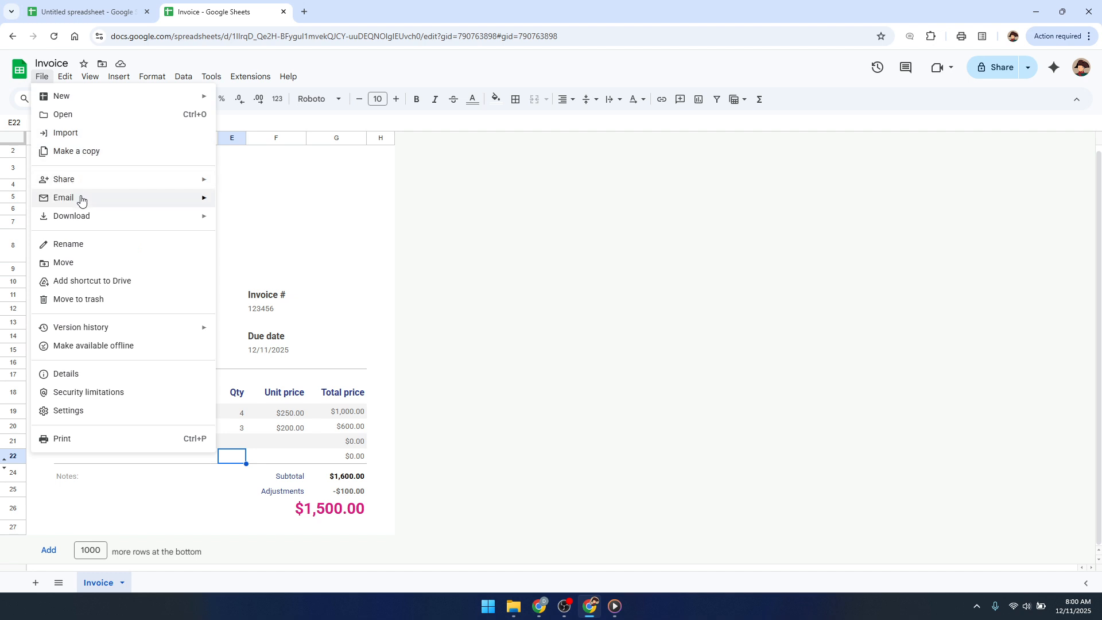
mouse_move(86, 228)
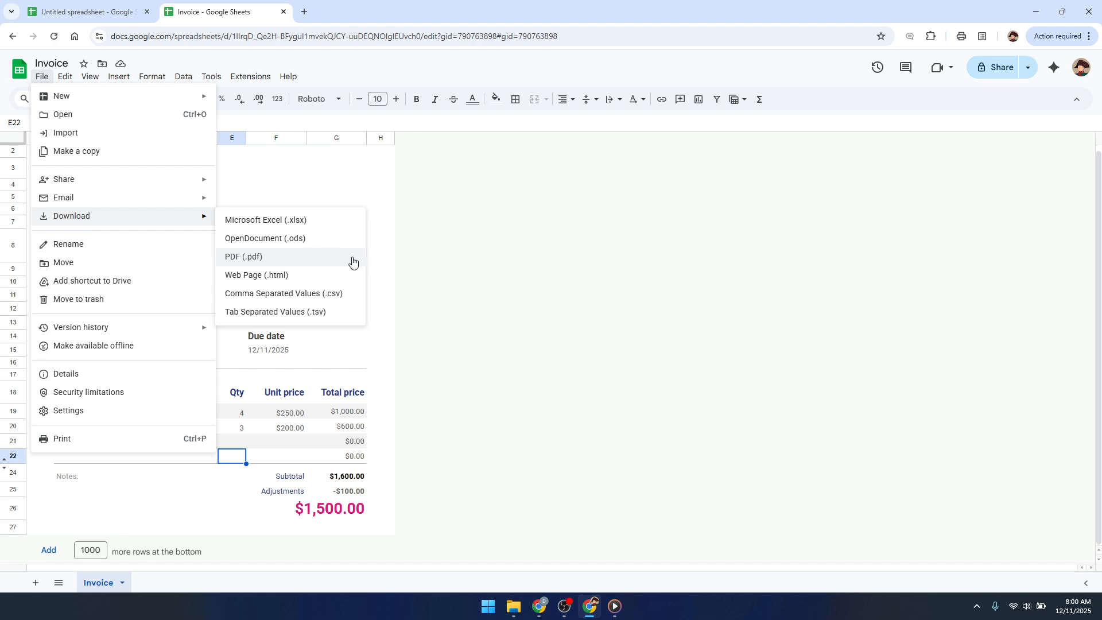
click(432, 259)
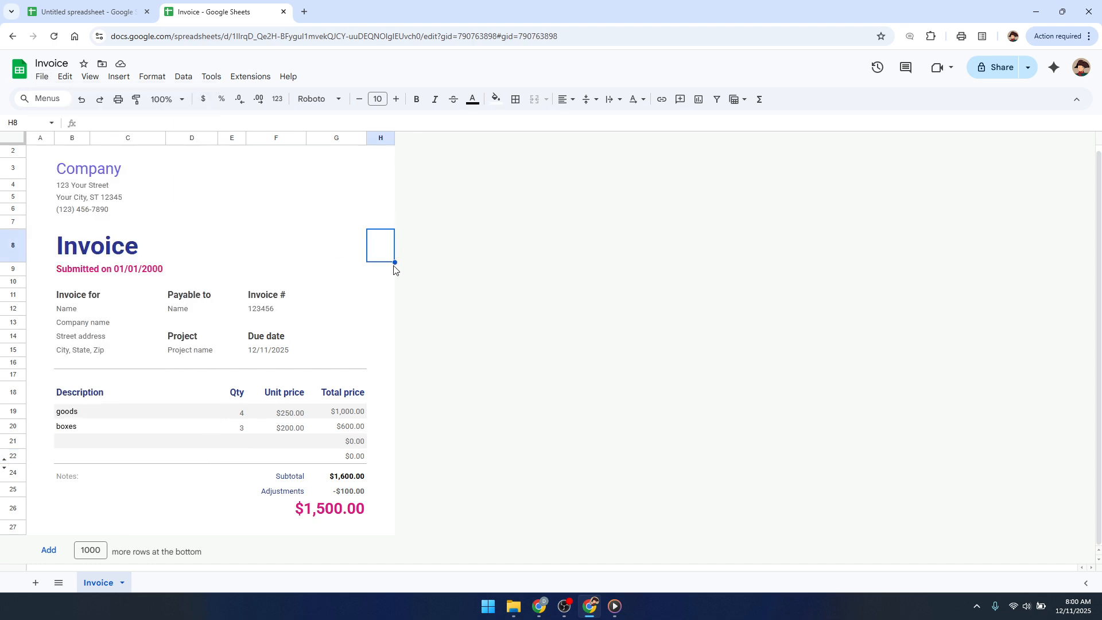